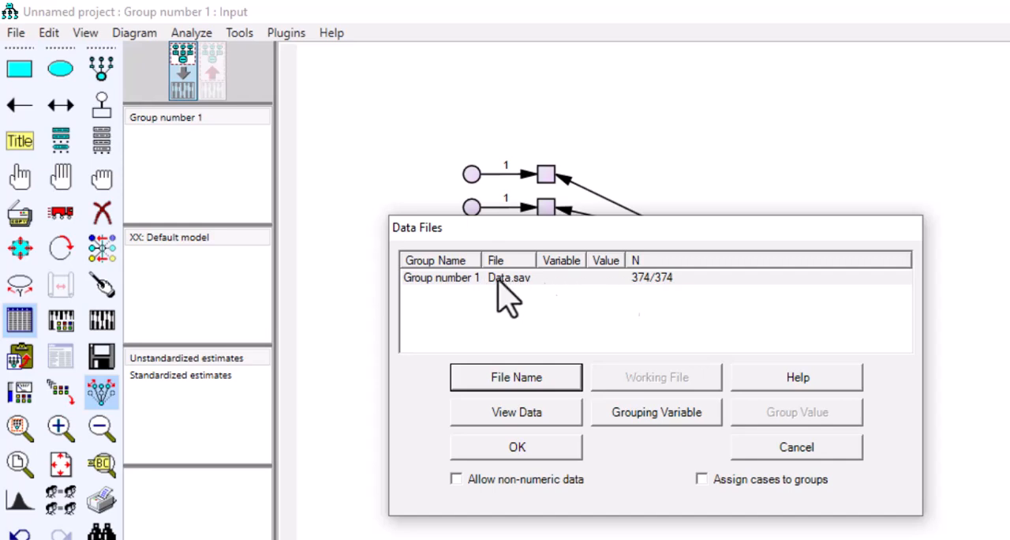
Step: Confirm Data.sav as the data file for Group number 1
left_click_drag(578, 231, 563, 293)
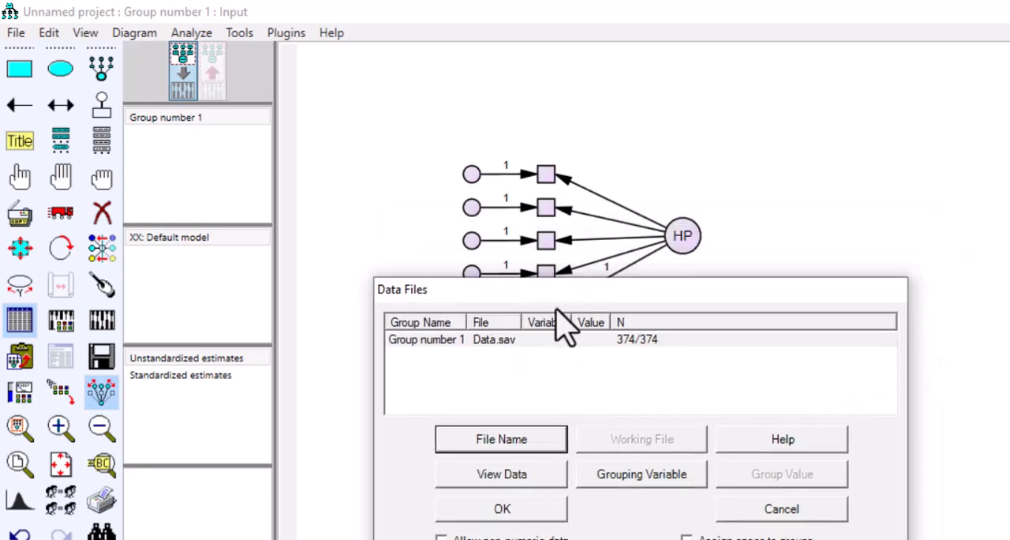
left_click_drag(653, 280, 728, 291)
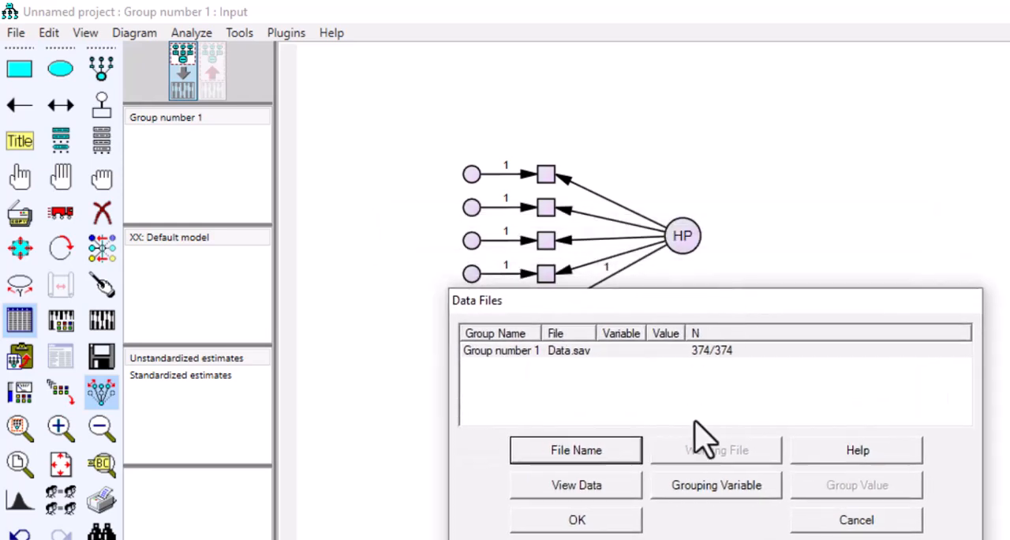
left_click(602, 521)
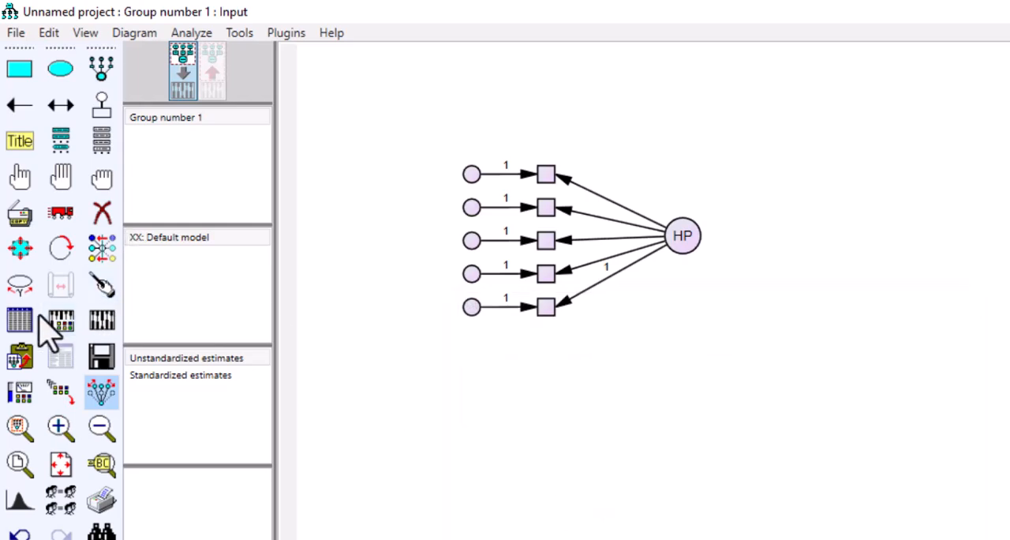
Step: Show the list of variables in the dataset, place it beside the HP construct and lengthen it to show more variables
left_click(101, 140)
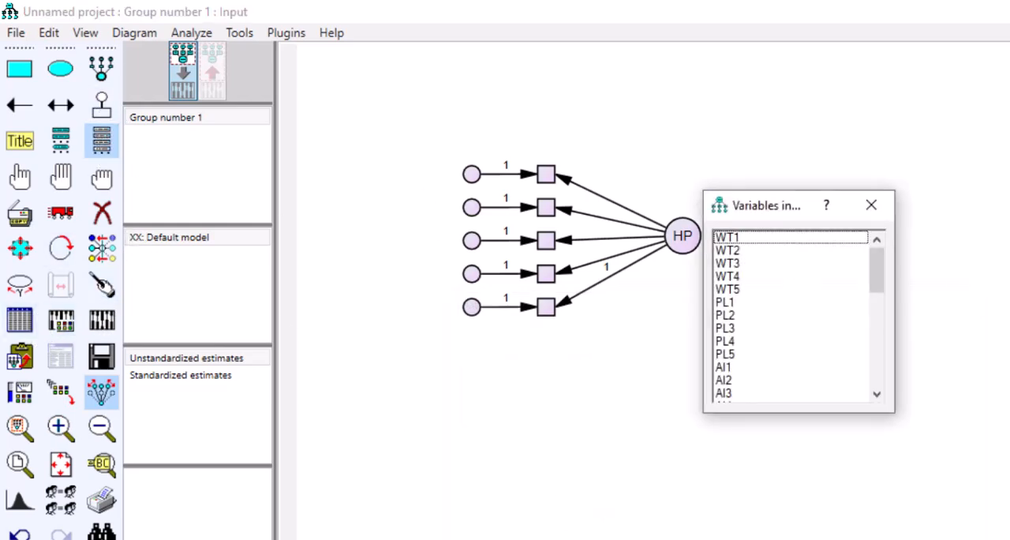
left_click_drag(785, 207, 293, 83)
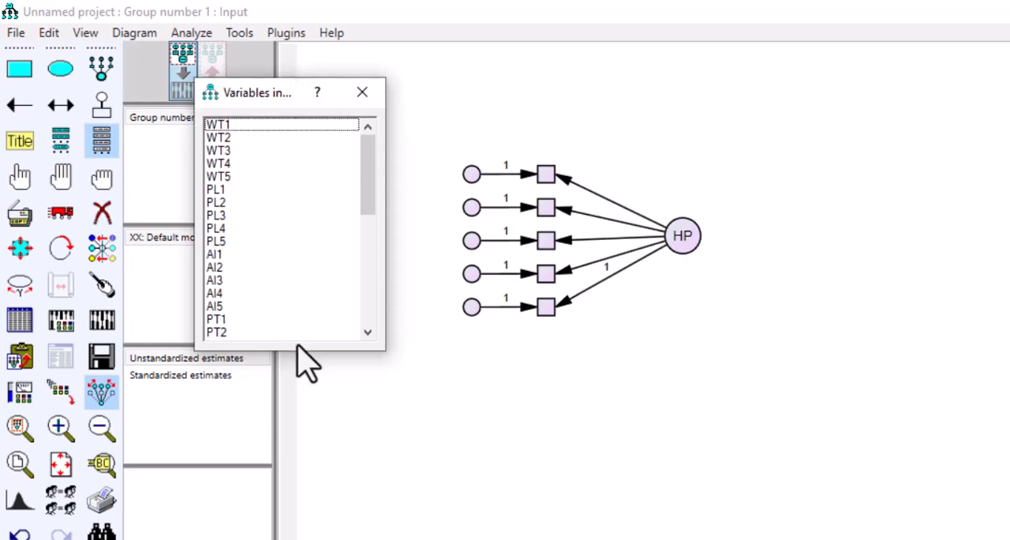
left_click_drag(303, 354, 303, 538)
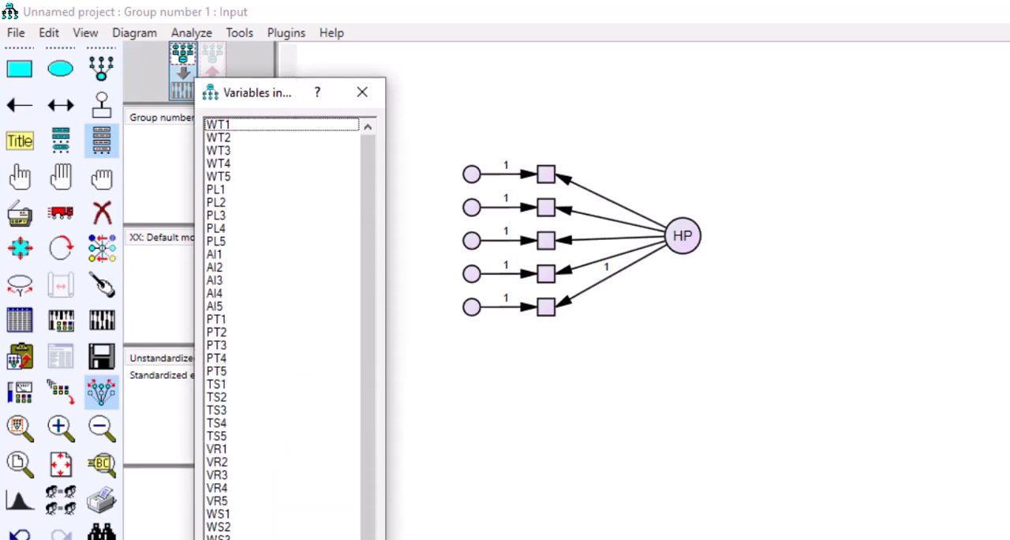
left_click_drag(366, 490, 393, 301)
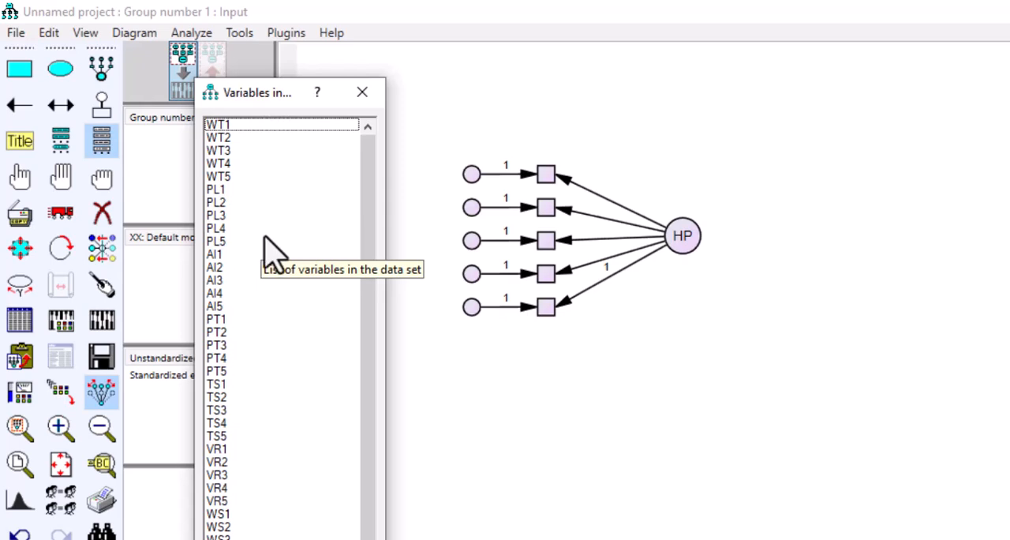
Step: Assign PL1, PL2, PL3, PL4 and PL5 in order from top to bottom to HP's five indicator boxes, and close the variable list
left_click_drag(216, 192, 243, 248)
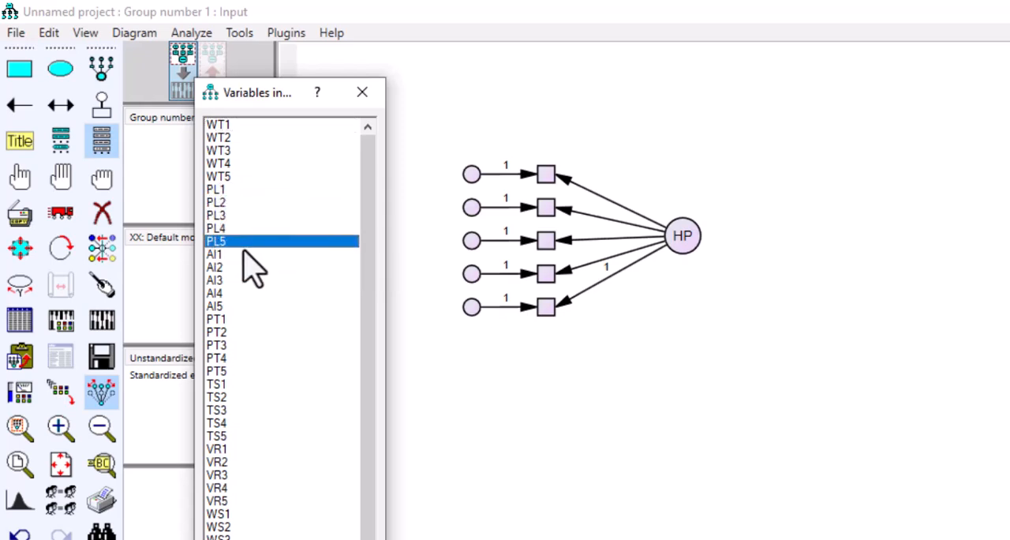
left_click(211, 191)
left_click_drag(220, 193, 287, 198)
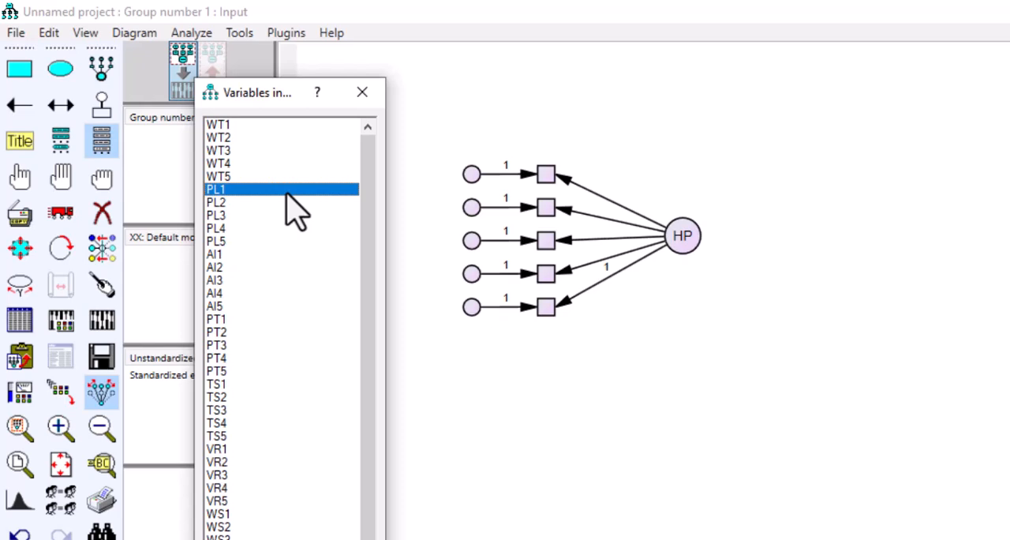
left_click_drag(288, 197, 543, 186)
left_click_drag(219, 202, 544, 217)
left_click_drag(226, 216, 543, 252)
left_click_drag(212, 229, 544, 273)
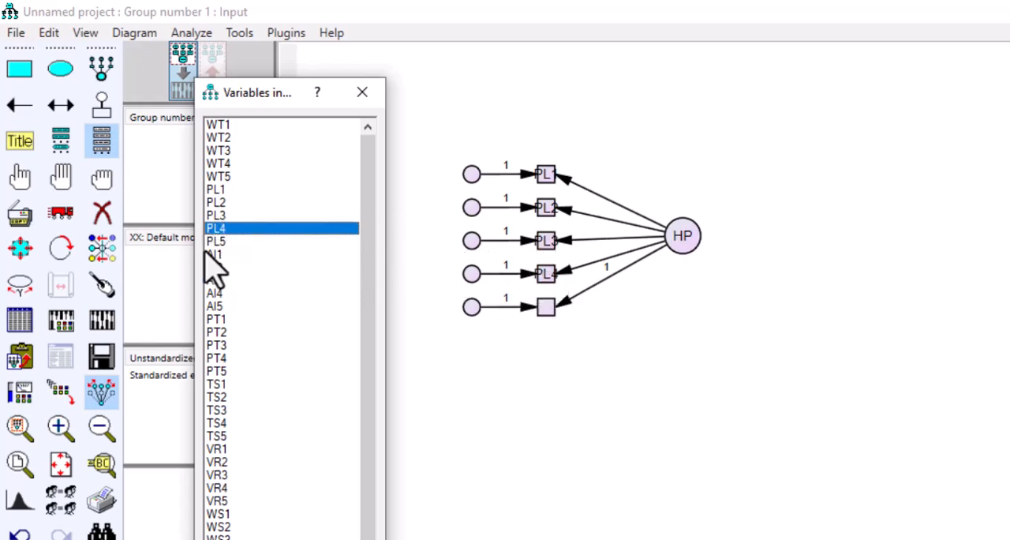
left_click_drag(218, 249, 555, 325)
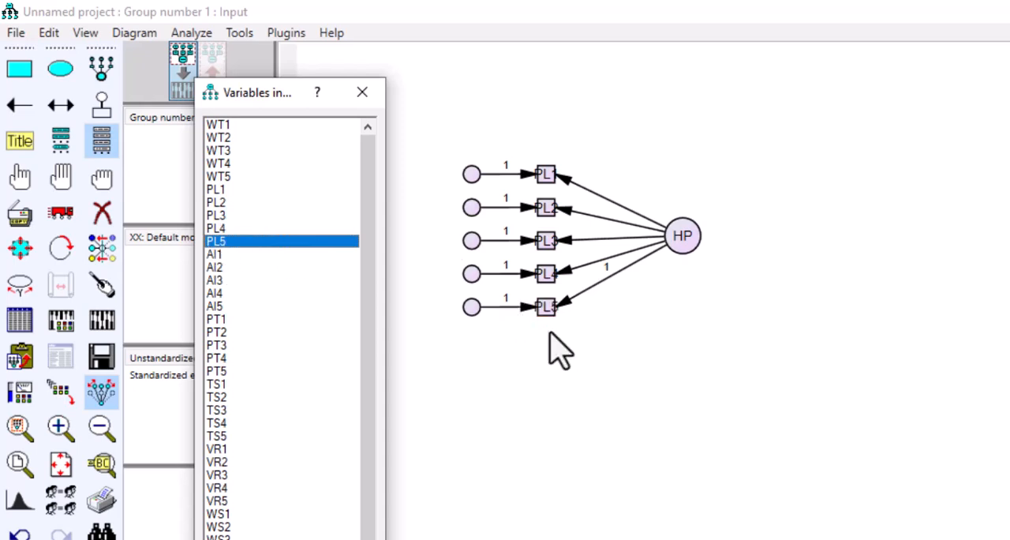
left_click(363, 93)
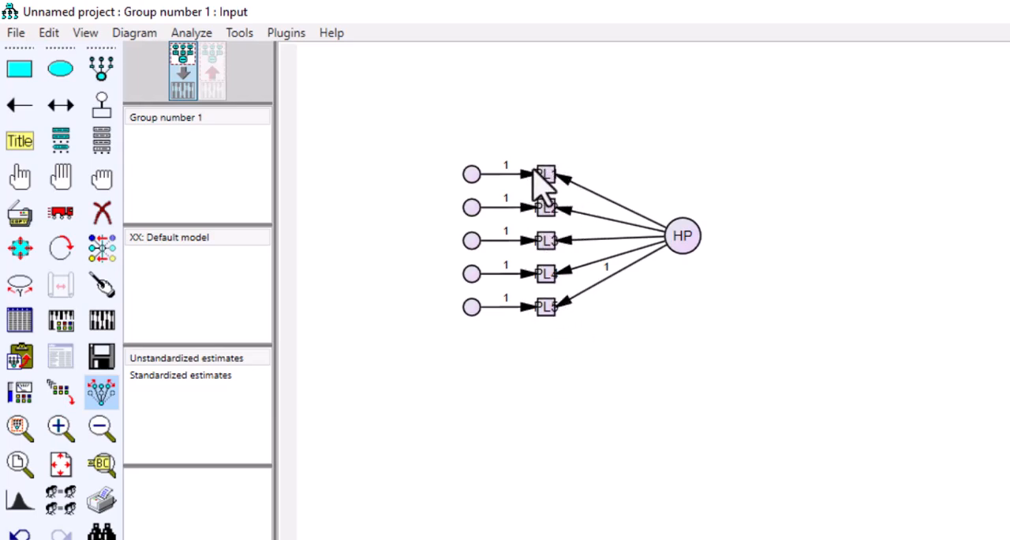
Step: Resize the observed variable boxes to fit the PL1 to PL5 names and automatically name HP's unobserved error terms
left_click(276, 37)
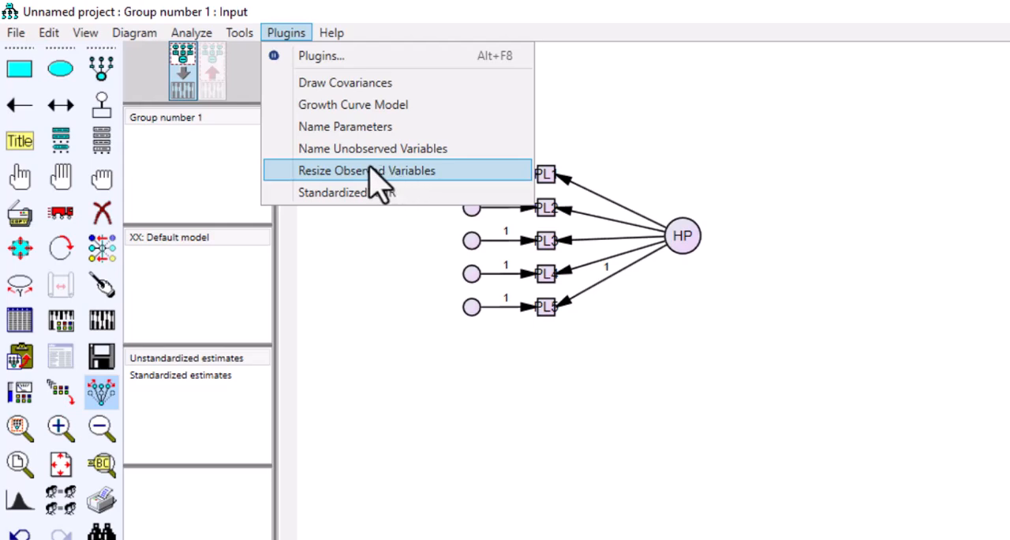
left_click(386, 174)
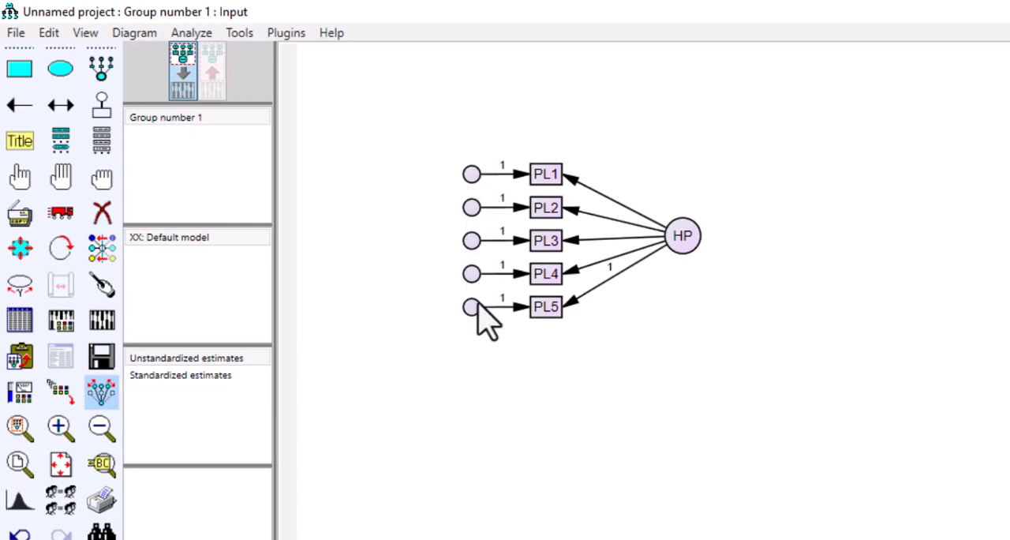
left_click(293, 33)
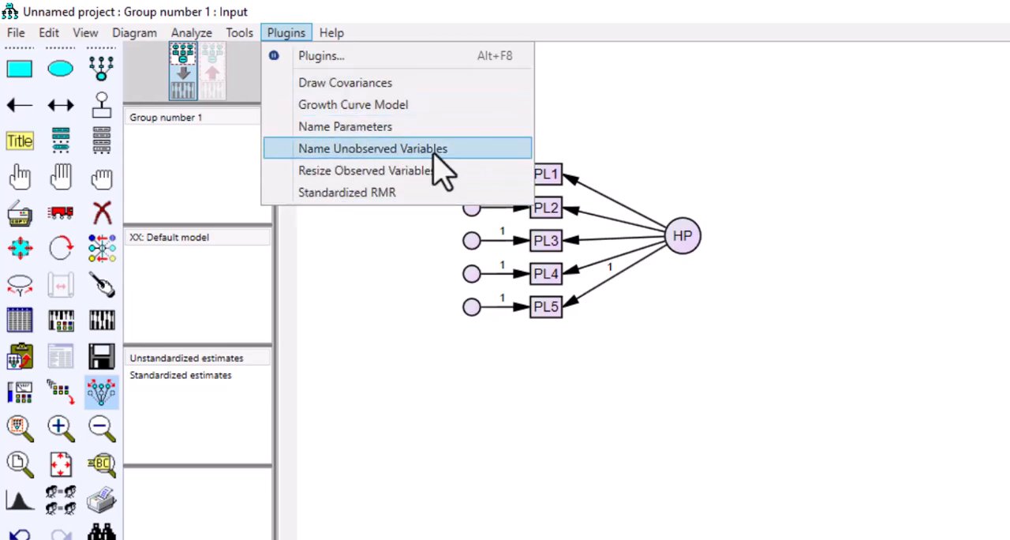
left_click(398, 149)
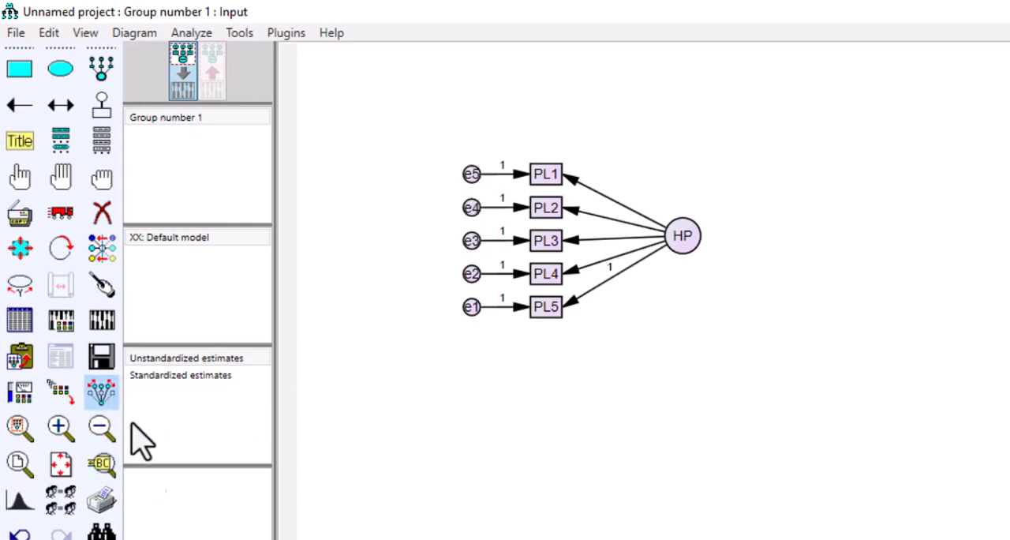
Step: Widen the error term circles e1 to e5 into ellipses that fit their labels
left_click(20, 251)
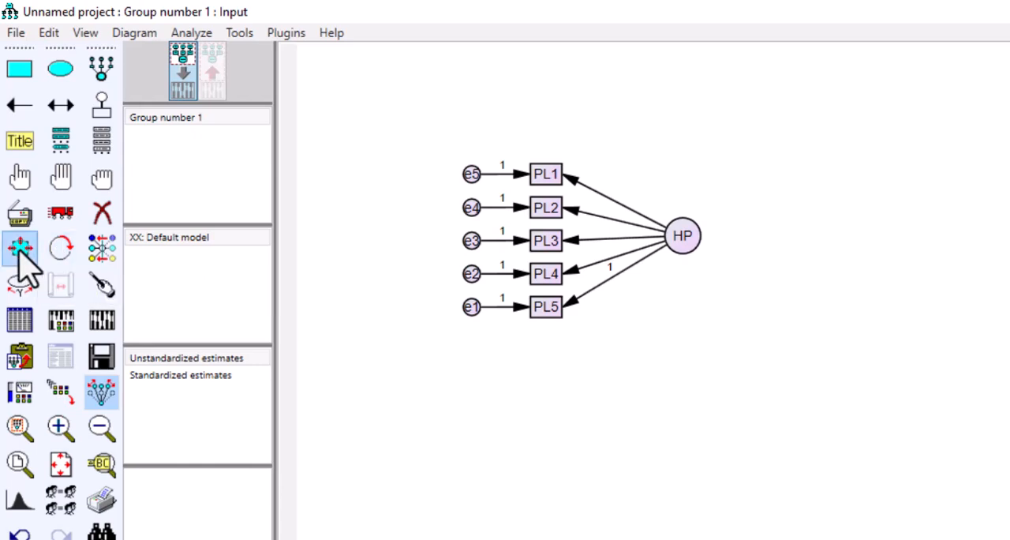
left_click_drag(466, 315, 449, 319)
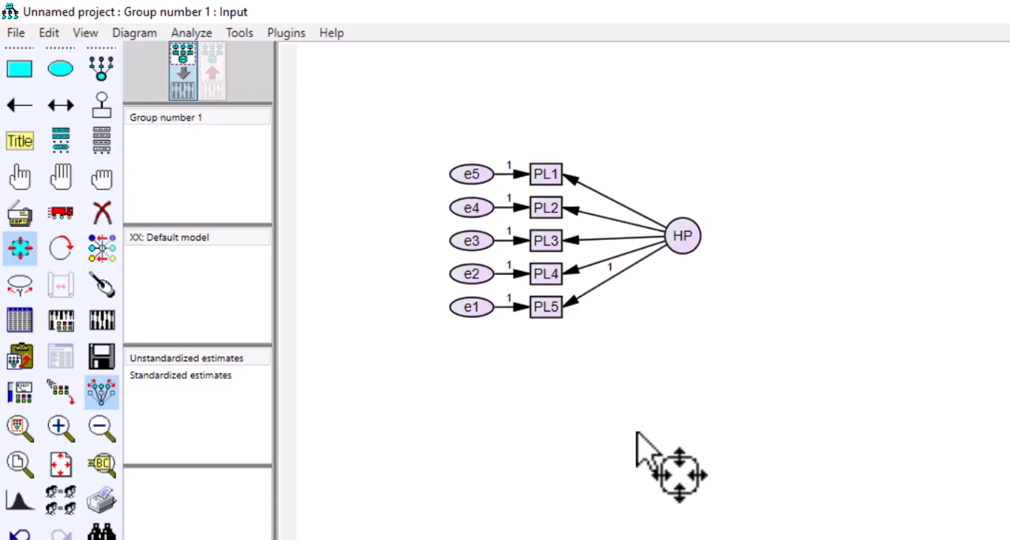
Step: Draw a second latent variable with four indicators beside HP and rotate it so the indicators face away from HP
left_click(101, 67)
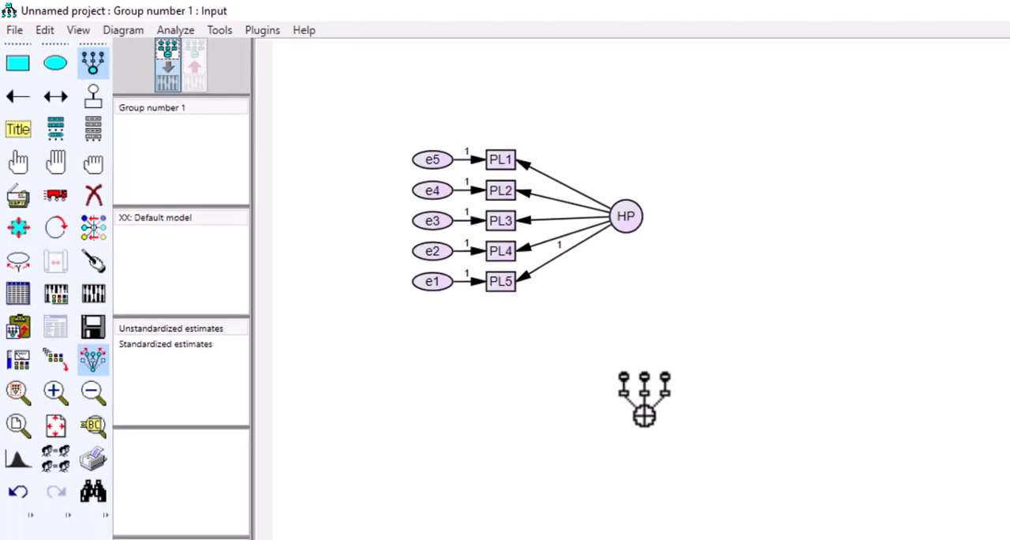
left_click(879, 297)
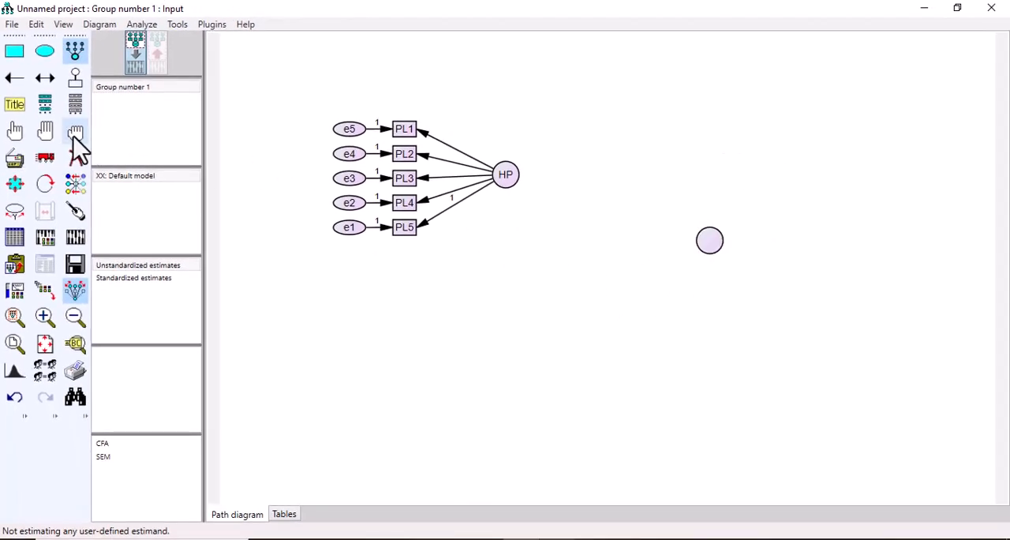
left_click(707, 235)
left_click(707, 235)
left_click(707, 235)
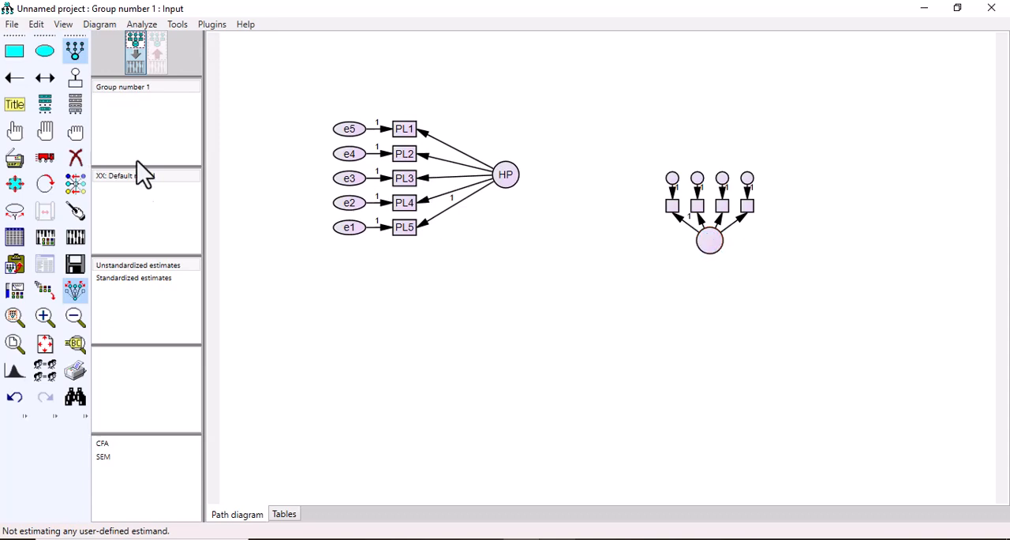
left_click(45, 184)
left_click(708, 251)
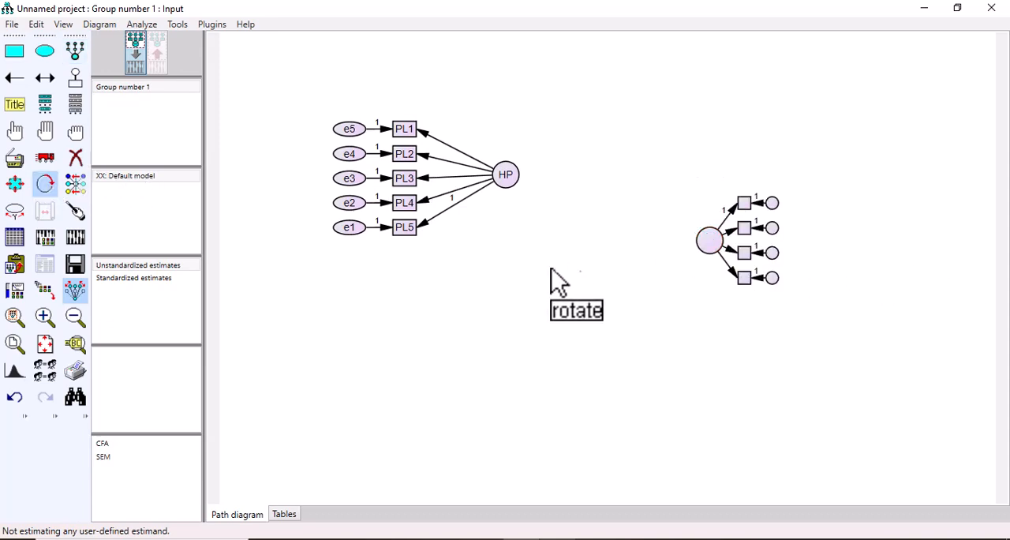
Step: Move the new latent construct farther from HP and widen the spacing between its latent circle, indicators and error terms
left_click(49, 165)
left_click_drag(706, 254, 761, 254)
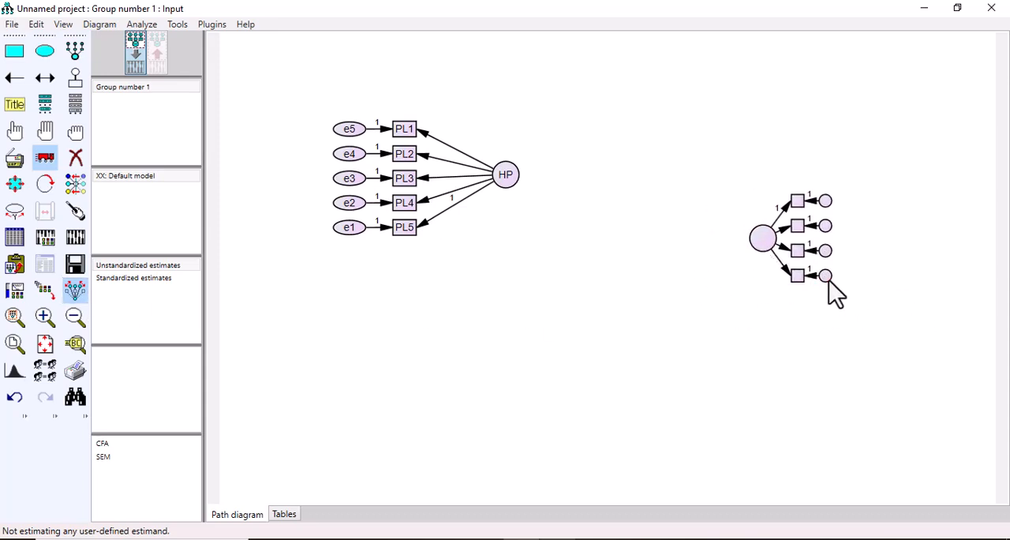
left_click_drag(828, 284, 857, 284)
left_click_drag(797, 285, 834, 285)
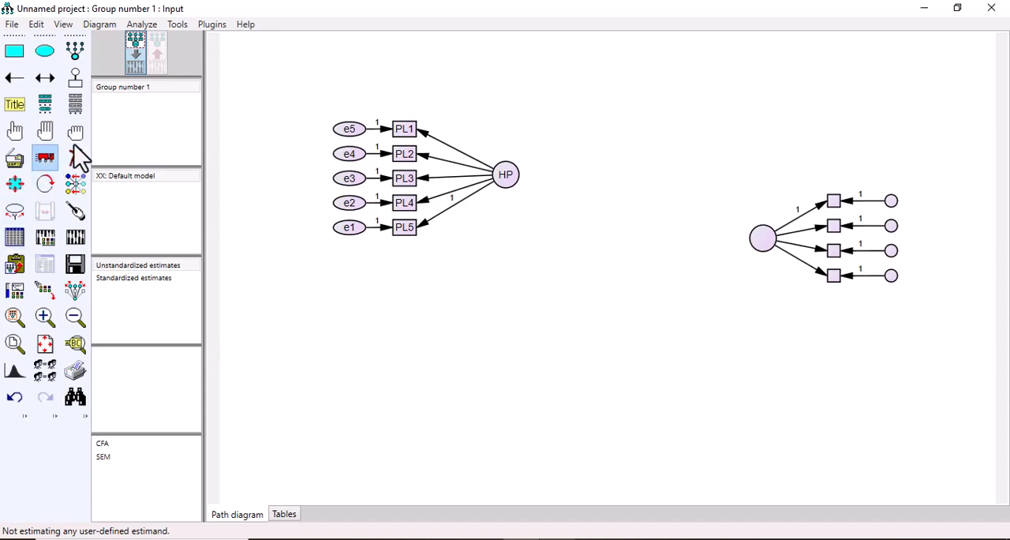
Step: Assign WT1, WT2, WT3 and WT4 from the dataset variables to the second construct's four indicator boxes, top to bottom
left_click(72, 102)
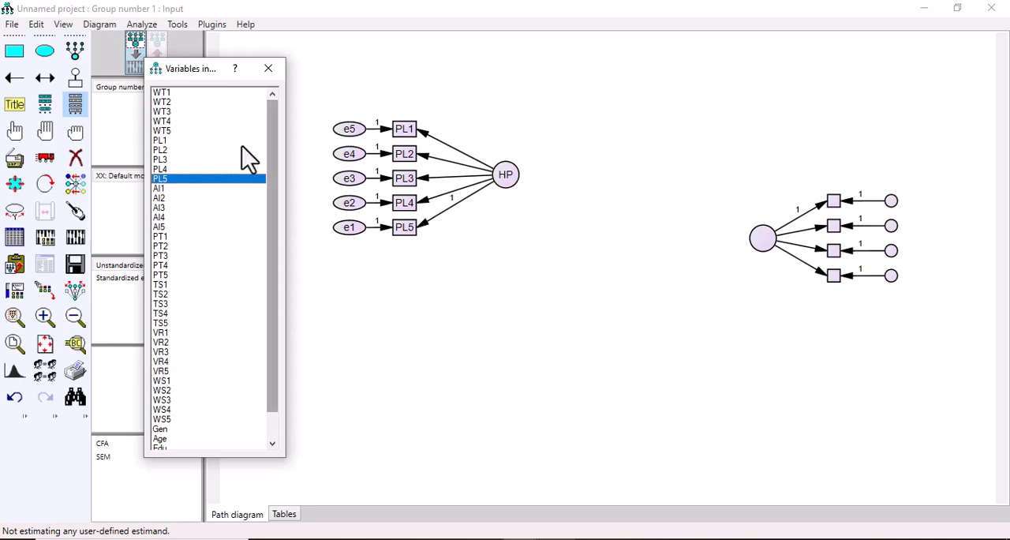
left_click_drag(194, 68, 521, 70)
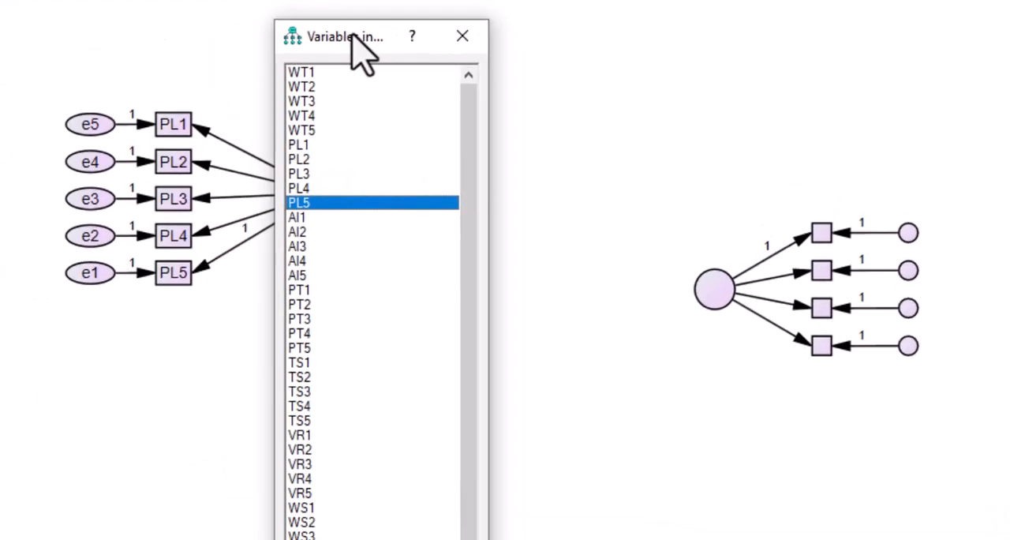
left_click_drag(304, 72, 822, 233)
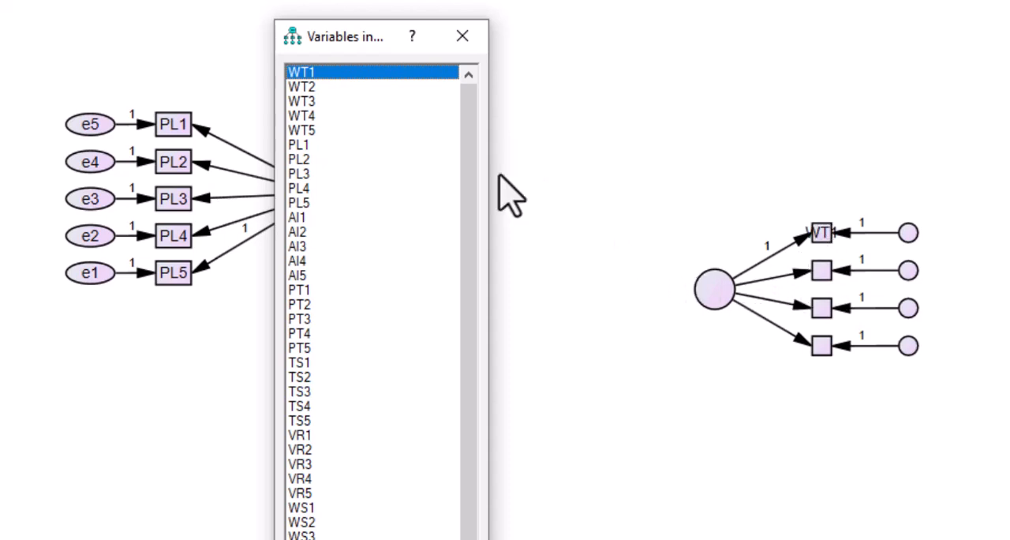
left_click_drag(304, 86, 820, 273)
left_click_drag(309, 101, 820, 310)
left_click_drag(320, 115, 825, 355)
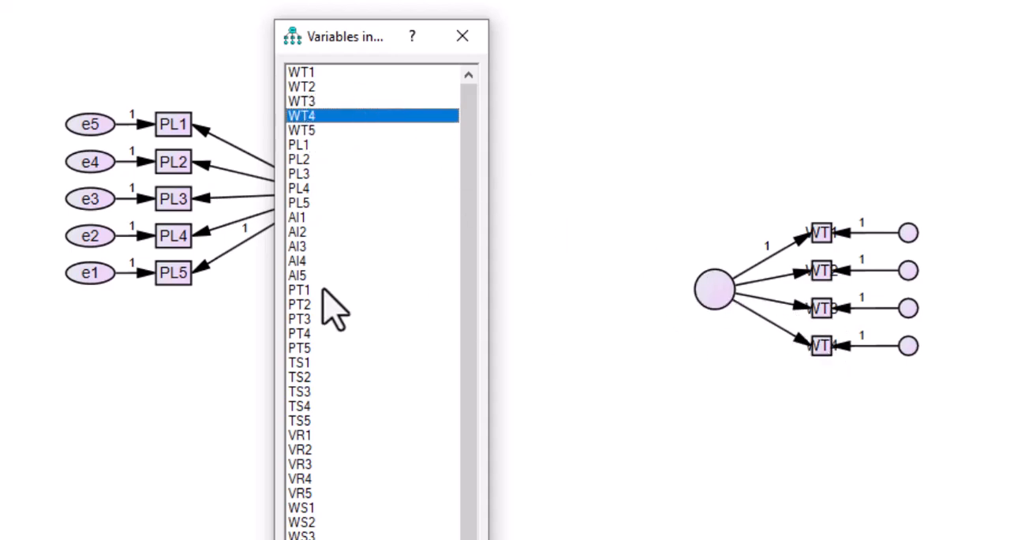
left_click(464, 38)
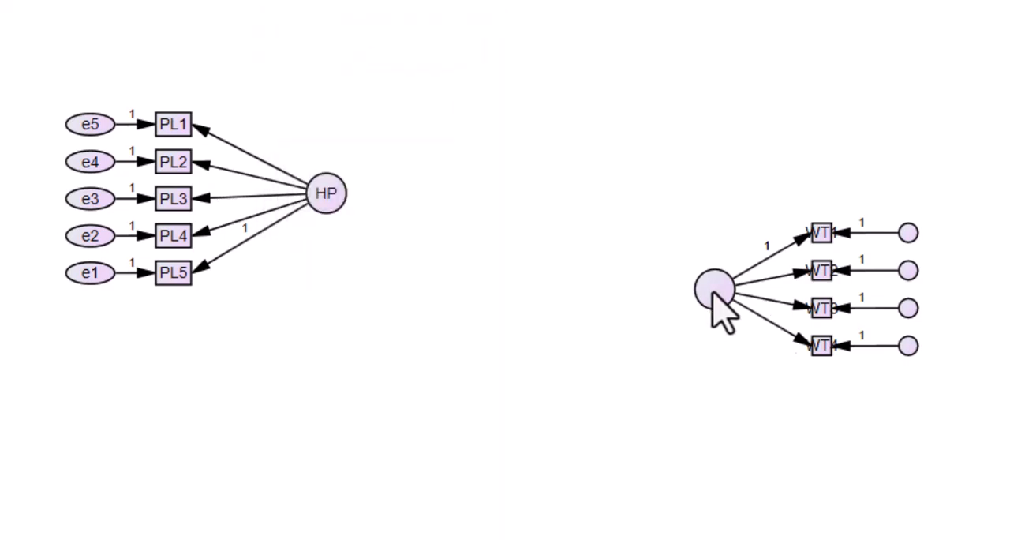
Step: Set both the variable name and the variable label of the second latent variable to WT
double_click(715, 296)
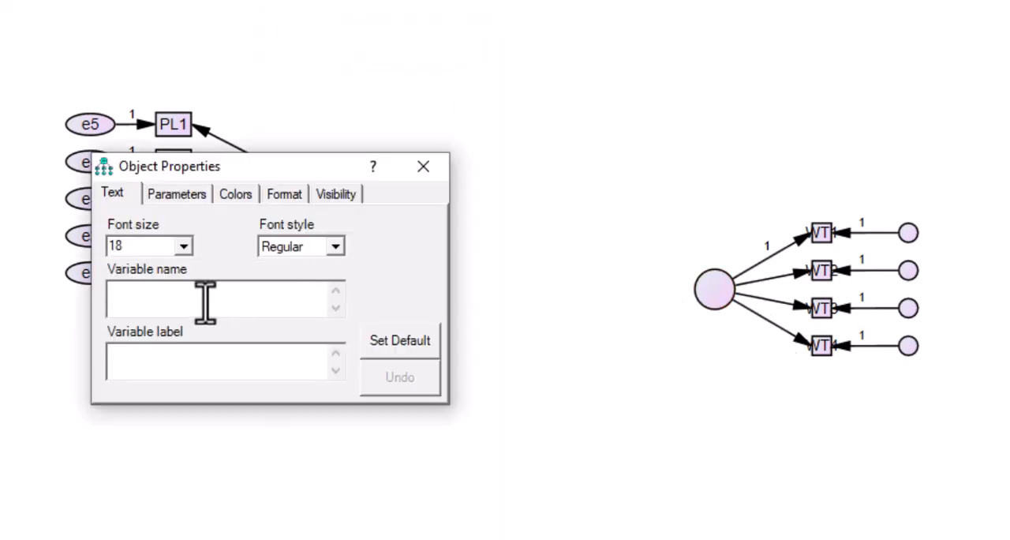
type("WT")
left_click(153, 365)
type("WT")
left_click(423, 166)
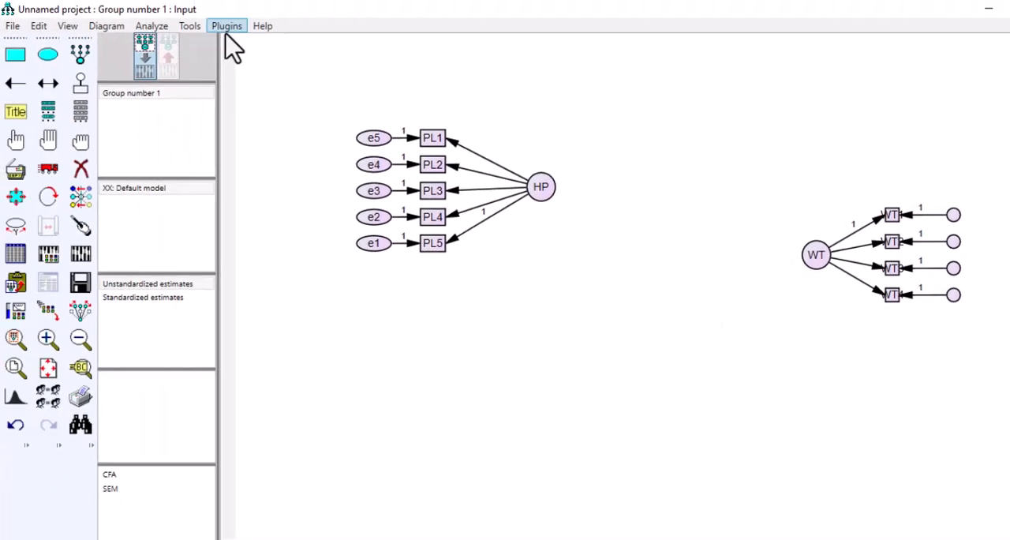
Step: Resize the observed variable boxes to fit the WT1 to WT4 names and automatically name the construct's unnamed error terms
left_click(229, 28)
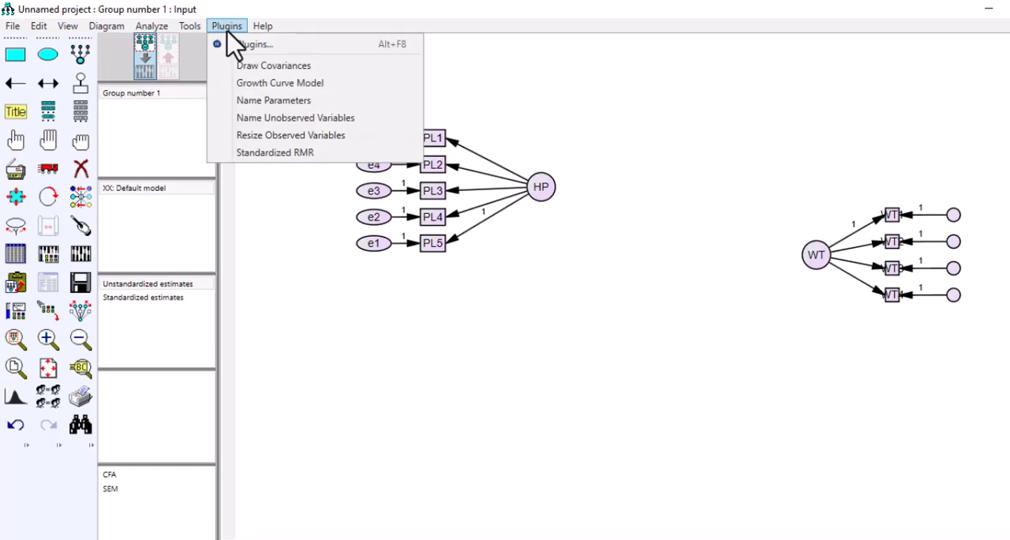
left_click(302, 135)
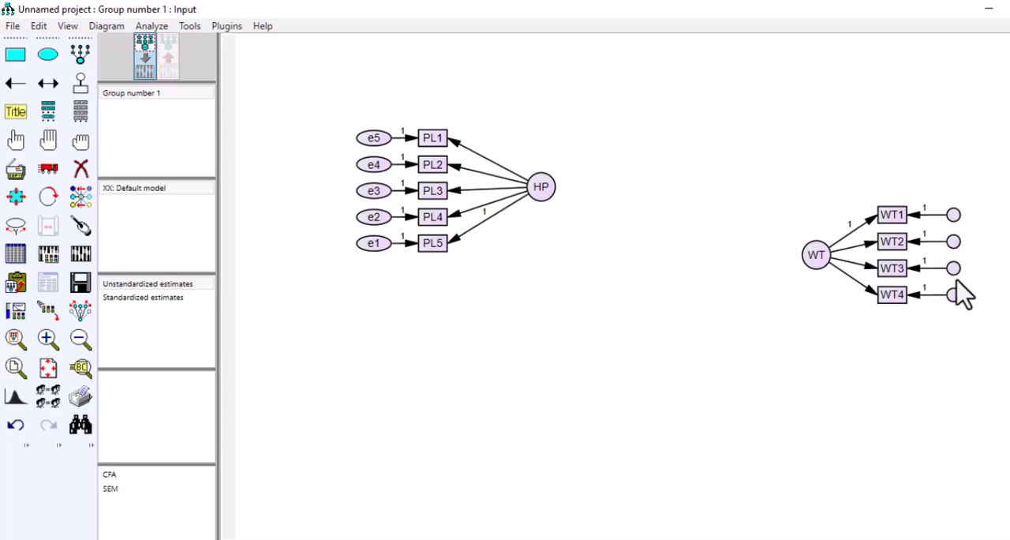
left_click(227, 26)
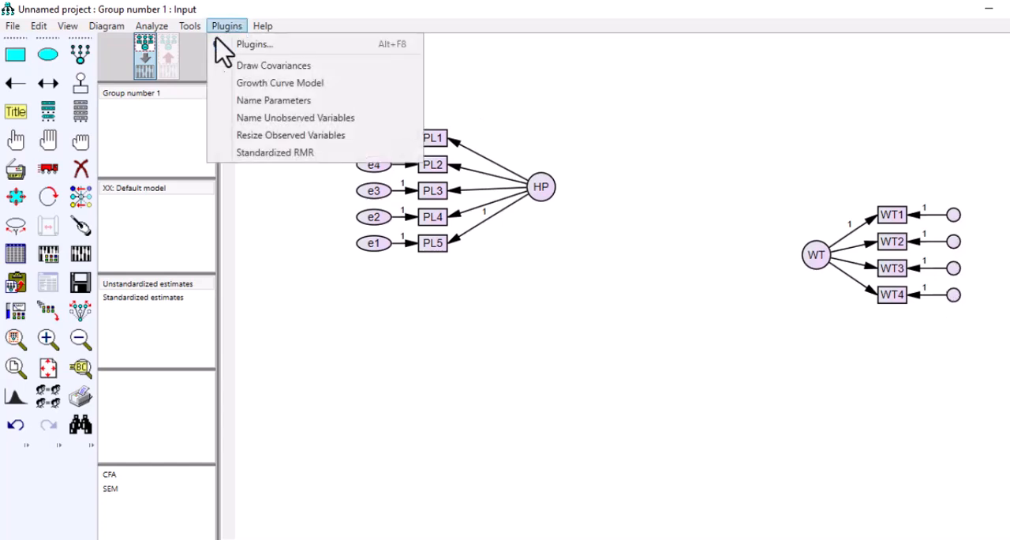
left_click(277, 118)
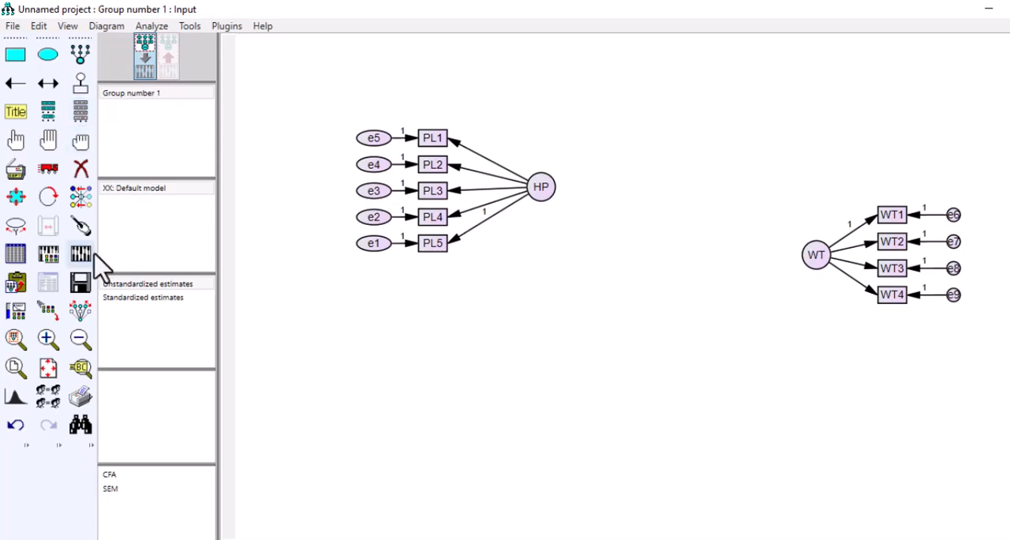
Step: With symmetries preserved, widen the error term circles e6 to e9 into ellipses that fit their labels
left_click(79, 310)
left_click(16, 196)
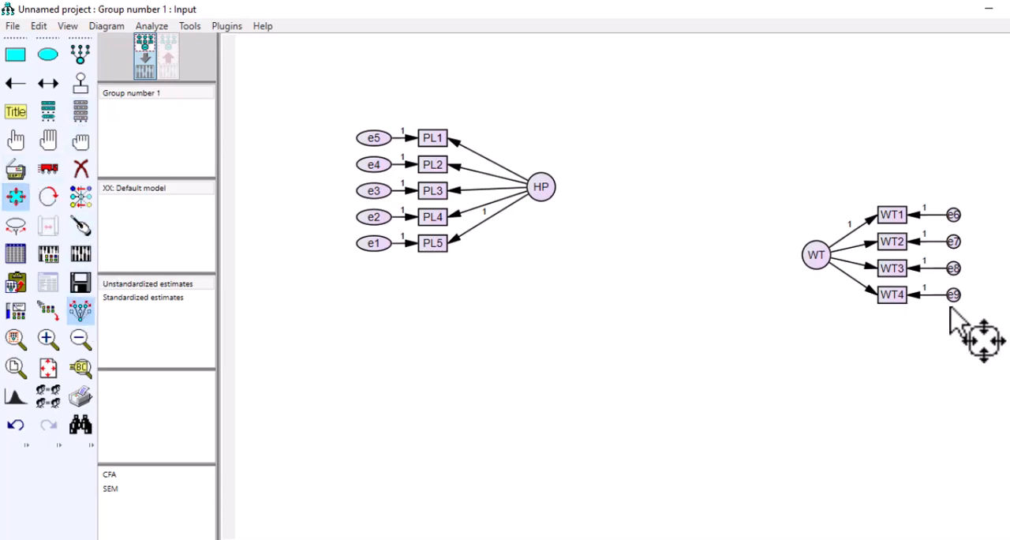
left_click_drag(955, 295, 971, 304)
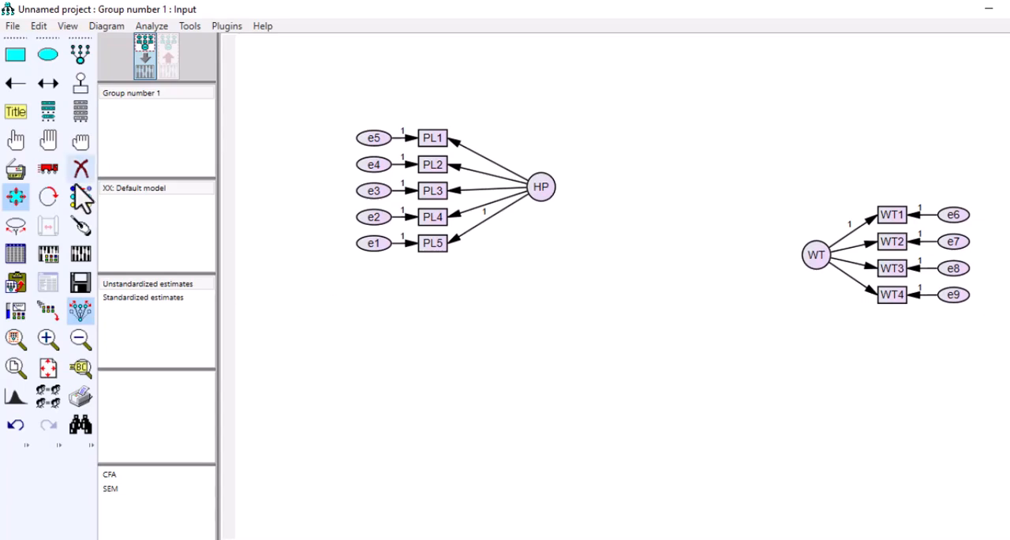
Step: Move the WT construct closer to HP at about the same height and draw a single-headed path from HP to WT
left_click(48, 168)
left_click_drag(811, 260, 708, 190)
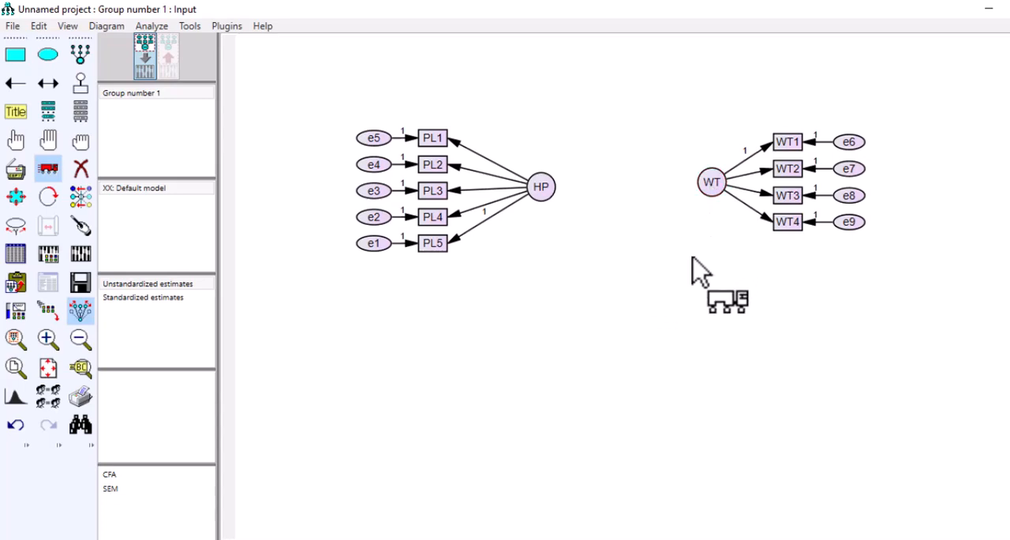
left_click(15, 83)
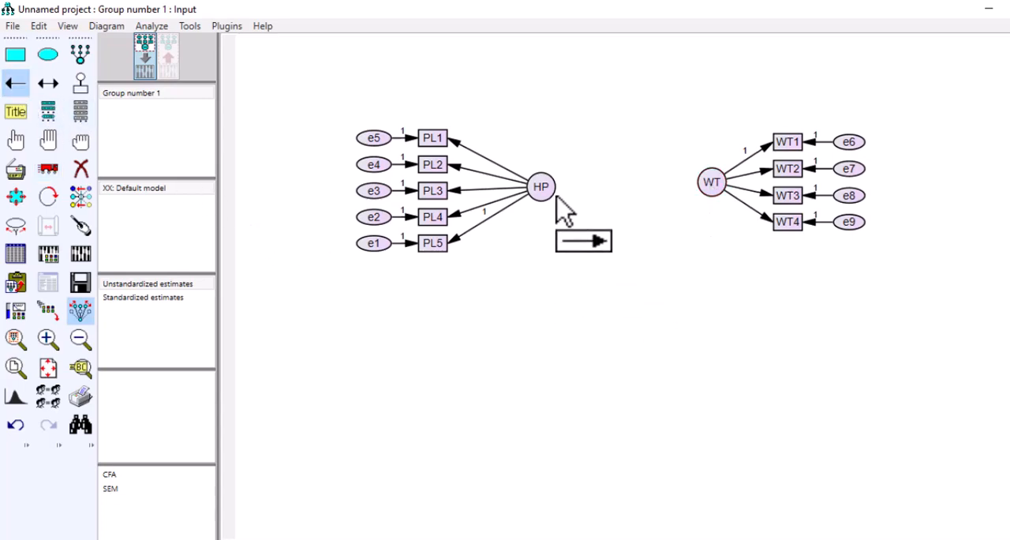
left_click_drag(554, 195, 712, 186)
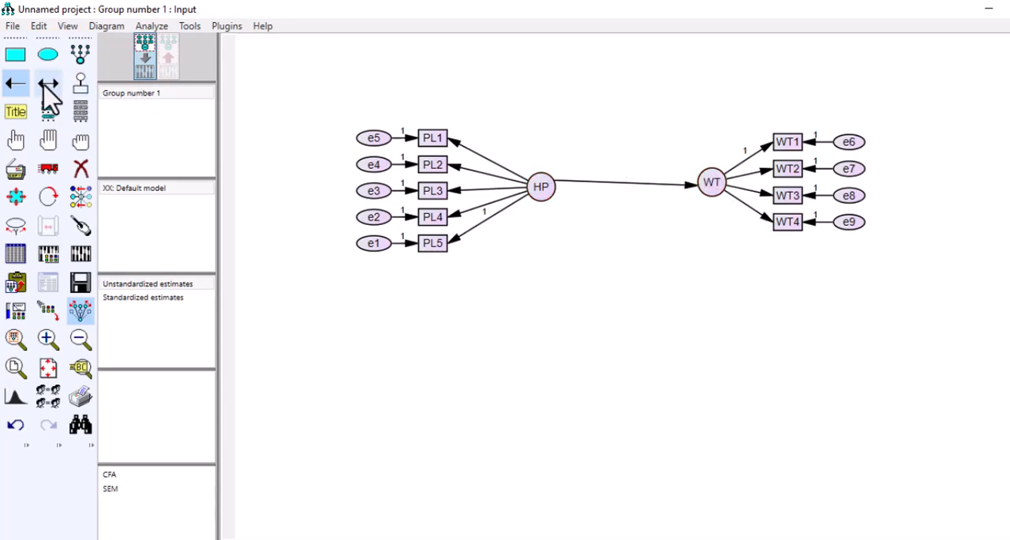